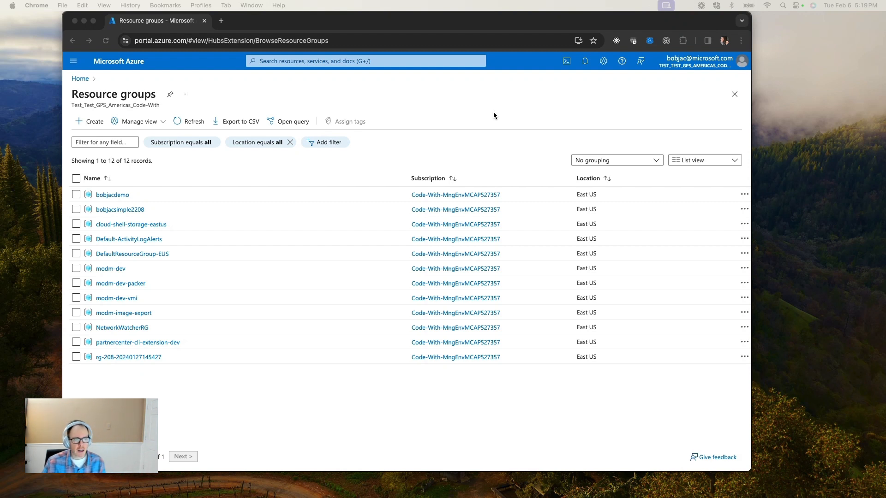
Step: From Home, search Create a resource for 'complexterraform' and open the complexterraform Marketplace offer
click(90, 125)
click(94, 123)
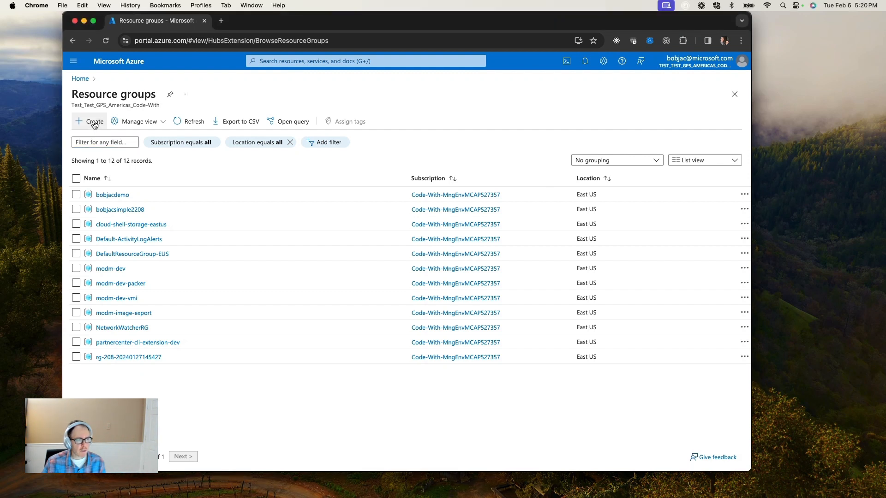
click(80, 79)
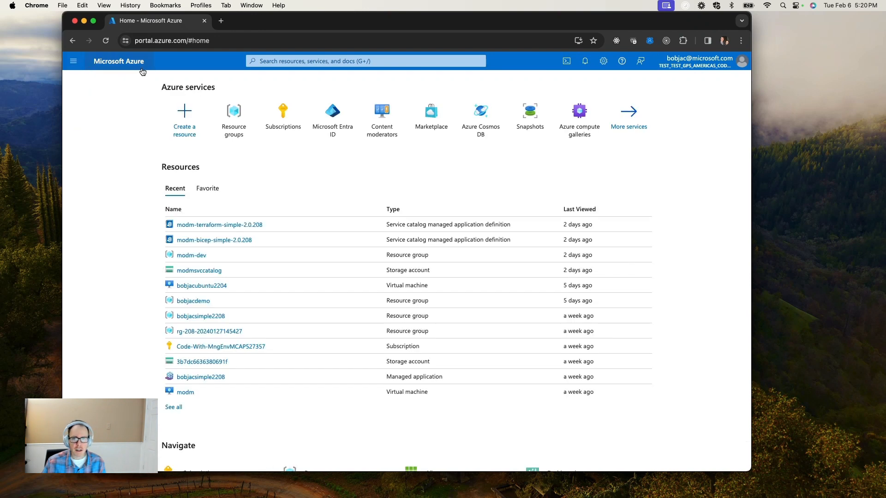
click(187, 121)
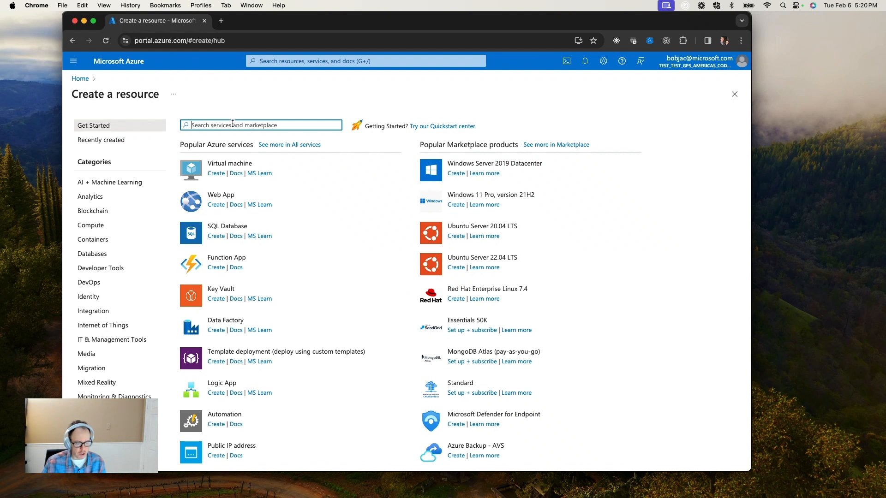
text(complex)
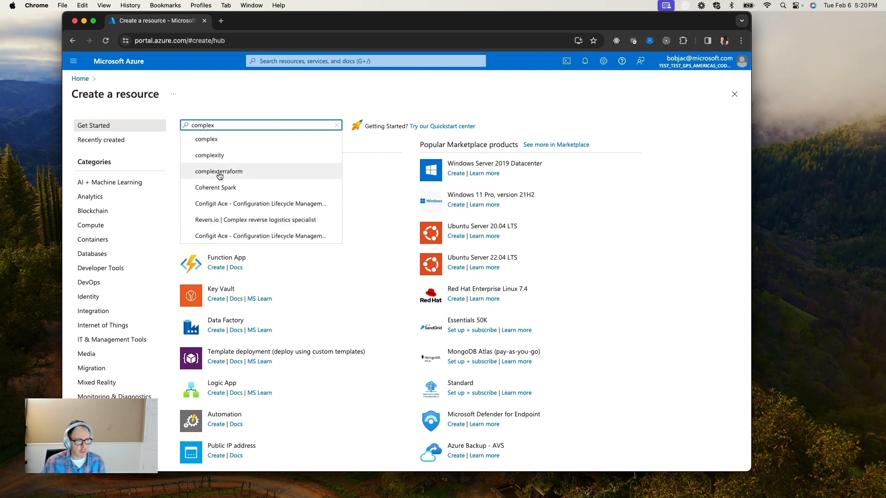
click(213, 174)
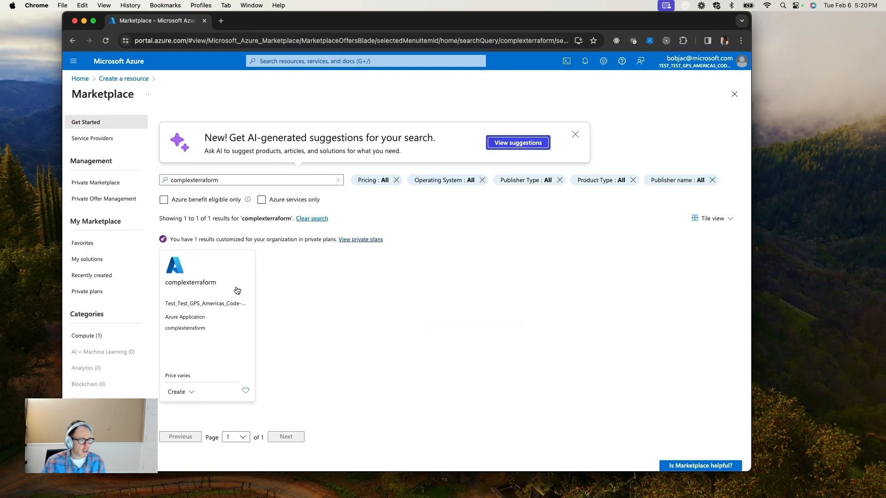
click(184, 302)
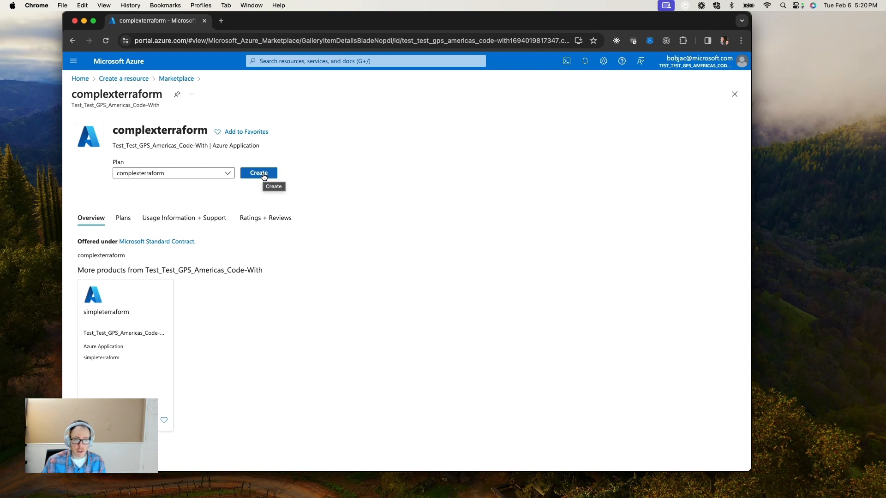
Step: Start creating the complexterraform application to open its Basics form
click(264, 177)
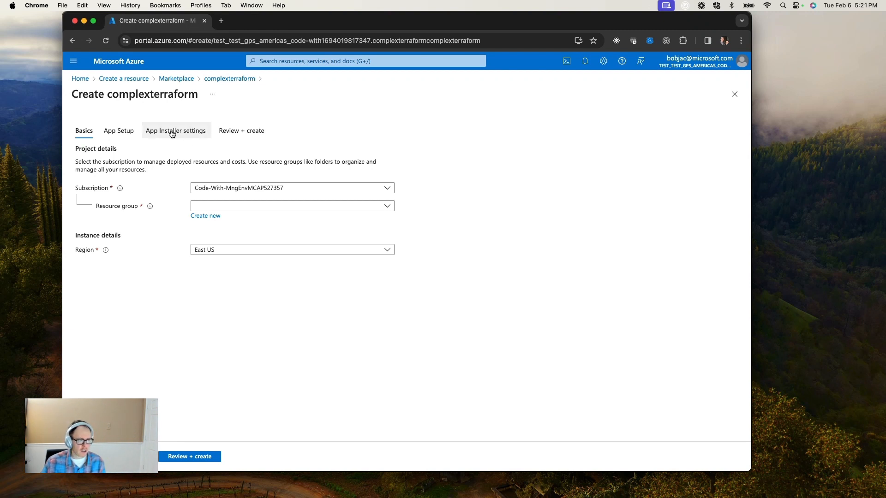
Step: Create a new resource group named 'bobjaccomplex20' for the app, then advance to App Setup
click(201, 217)
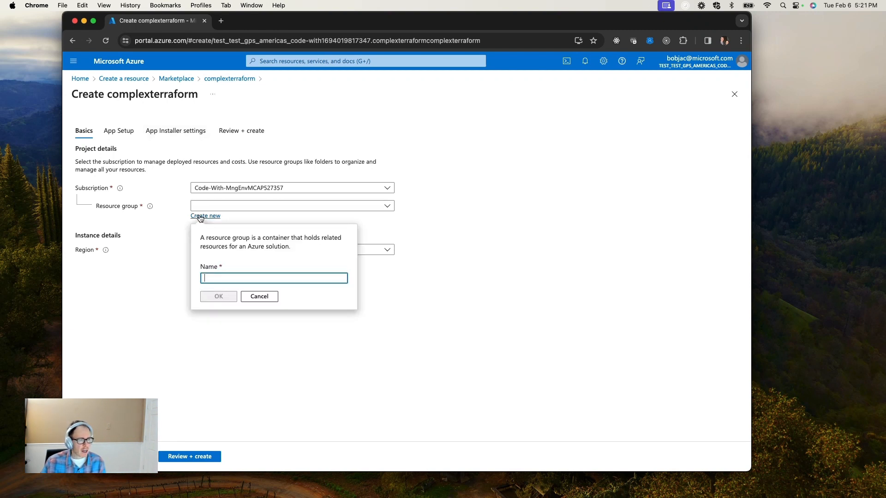
click(255, 277)
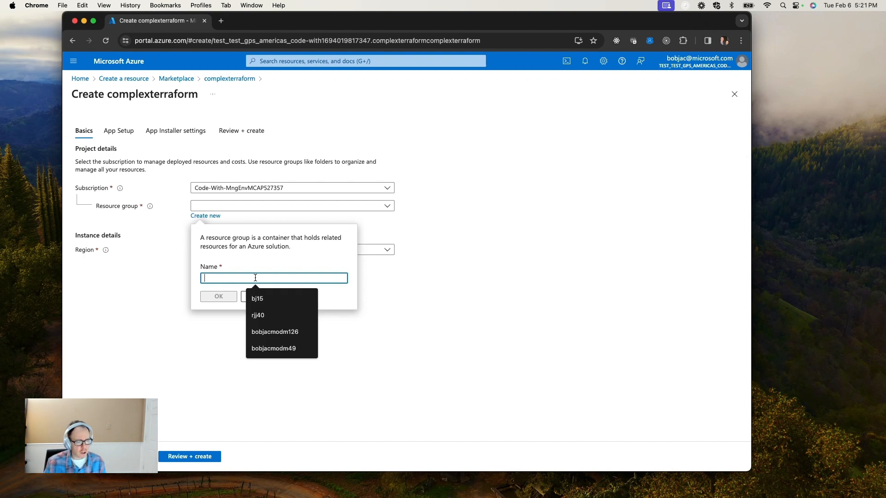
text(bom)
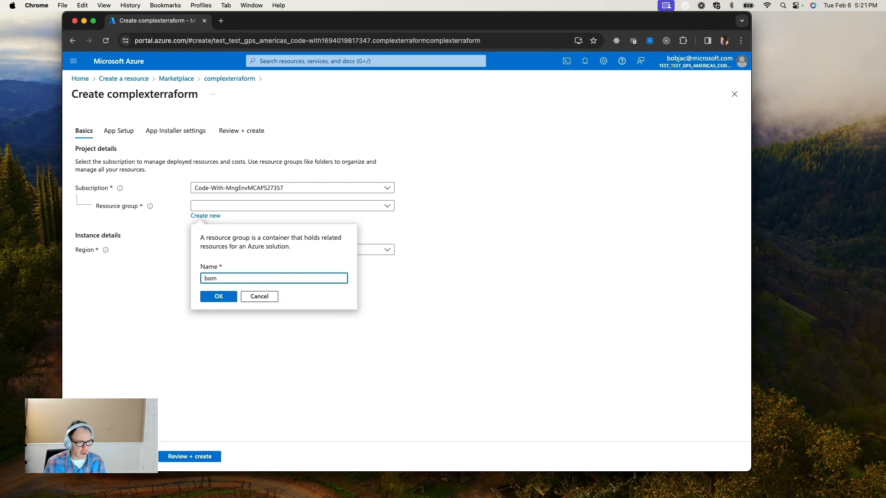
key(BackSpace)
text(bja)
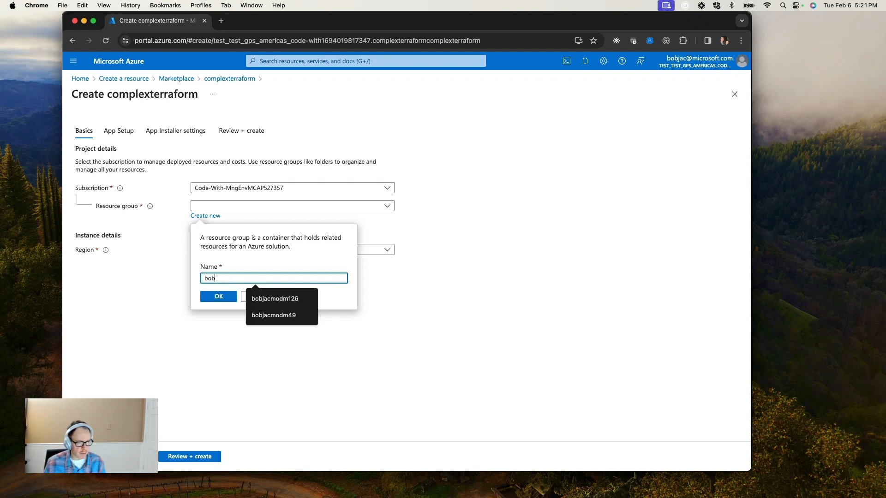
text(ccomplex20)
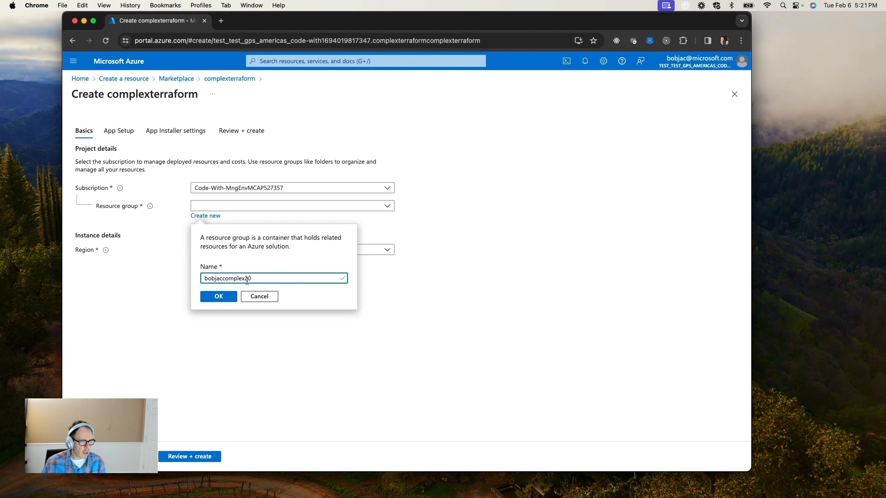
click(224, 296)
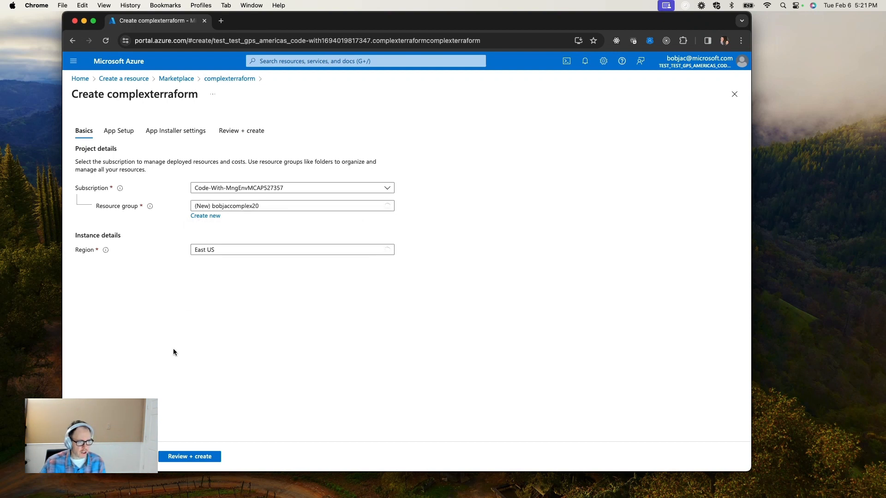
click(135, 456)
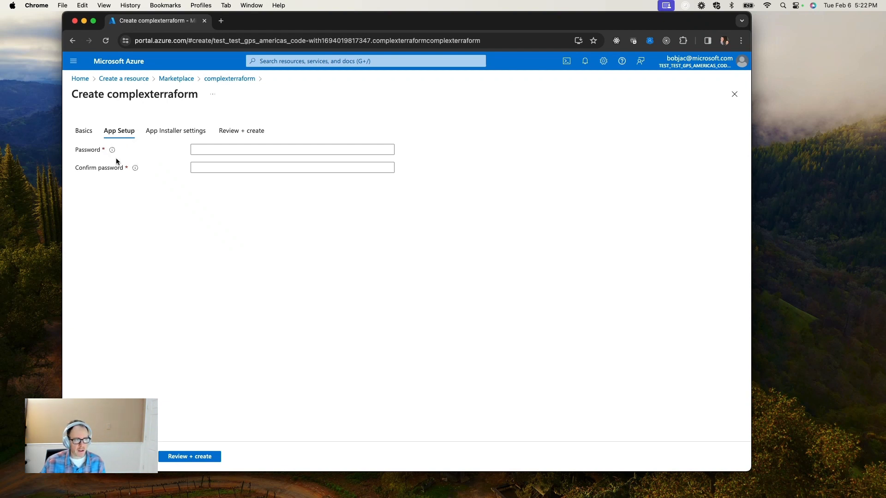
Step: Enter and confirm the application password, then continue to the App Installer settings
click(213, 149)
text(•)
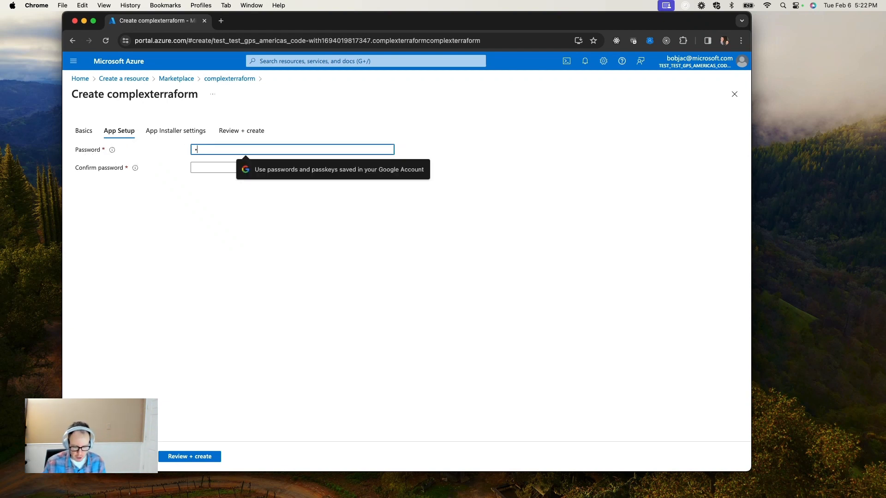
text(•••••)
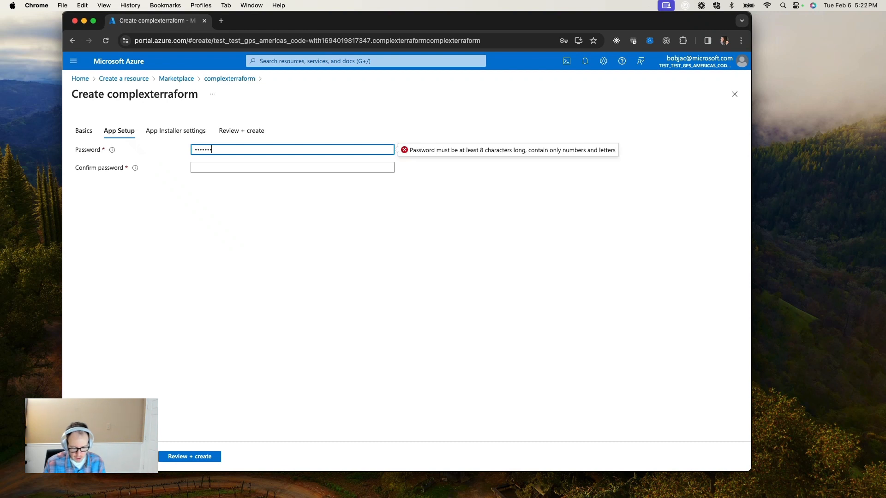
text(•••••••)
key(Tab)
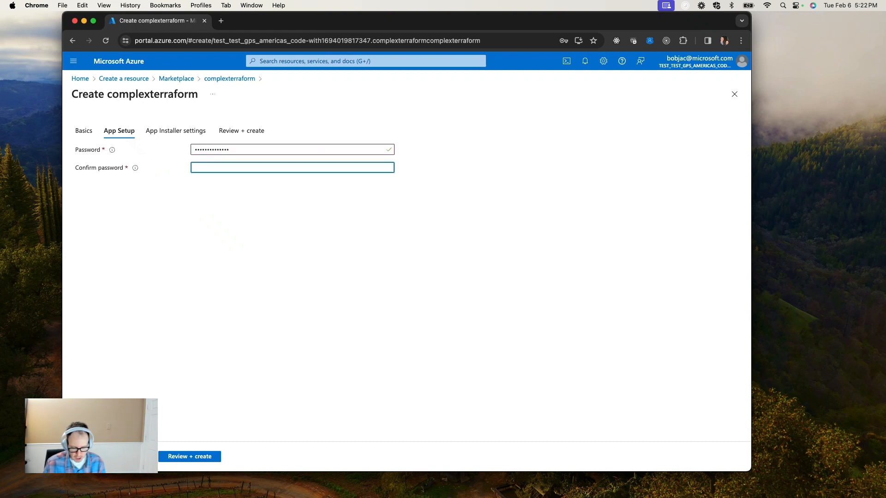
text(••••••••••••••)
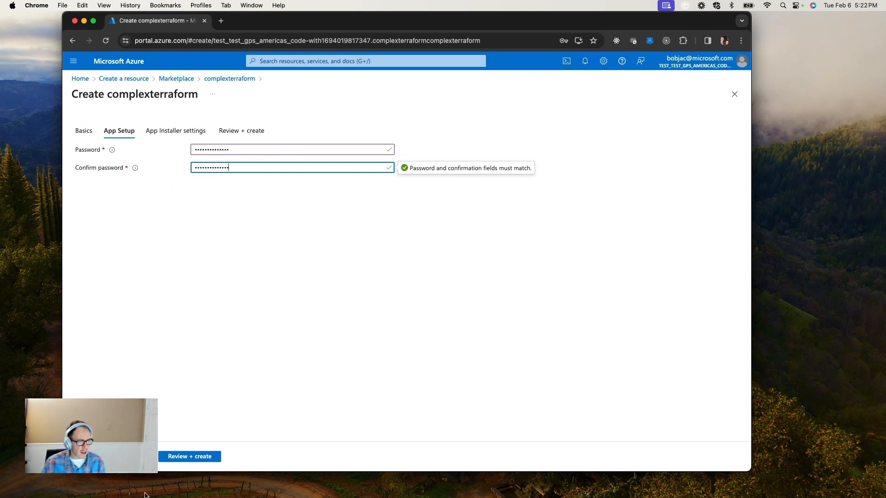
click(135, 457)
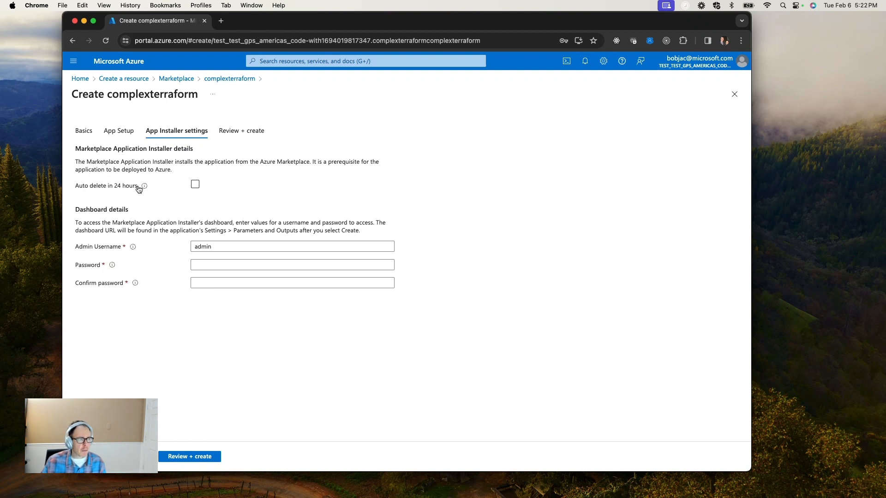
Step: Turn on automatic deletion of the deployment after 24 hours
click(195, 185)
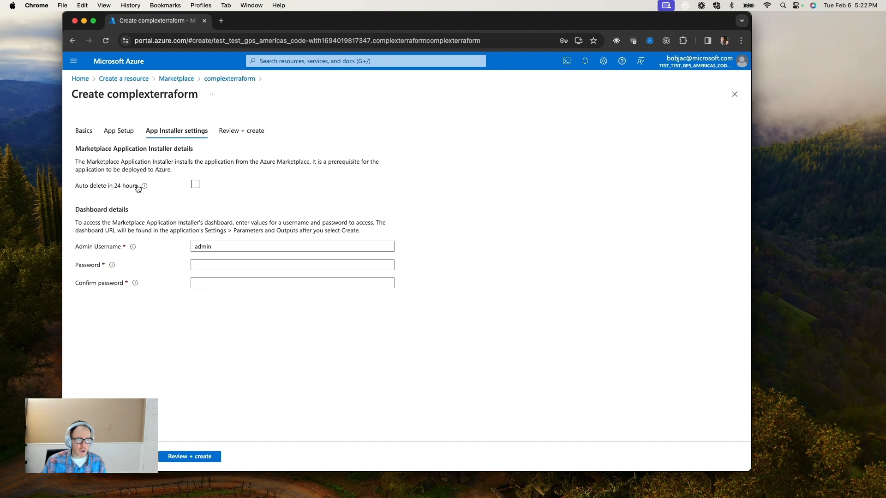
mouse_move(145, 186)
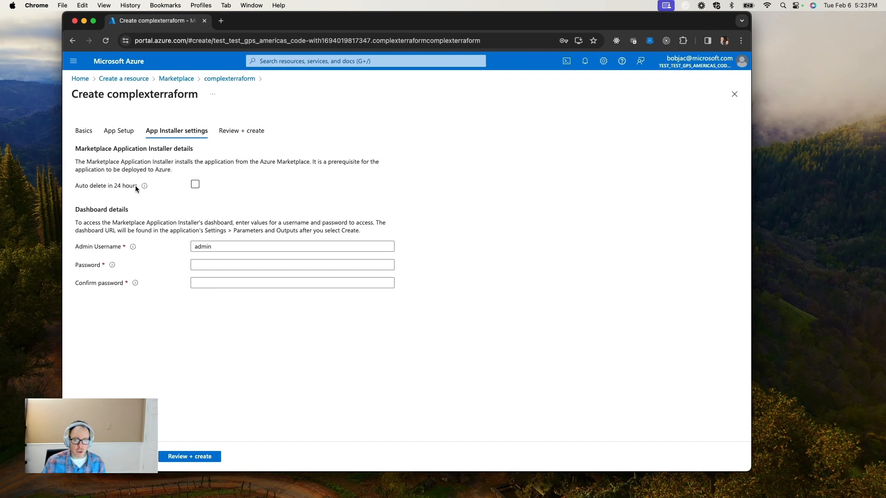
click(195, 184)
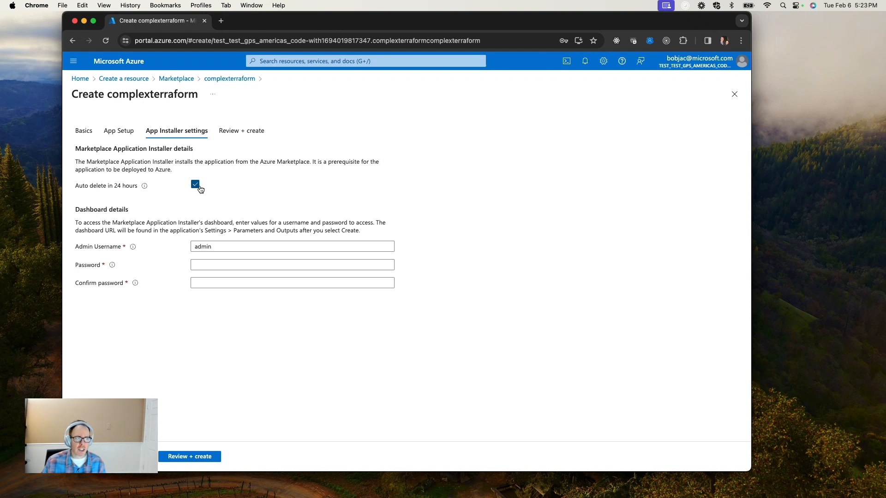
Step: Enter and confirm the installer dashboard password, then proceed to Review + create
click(221, 265)
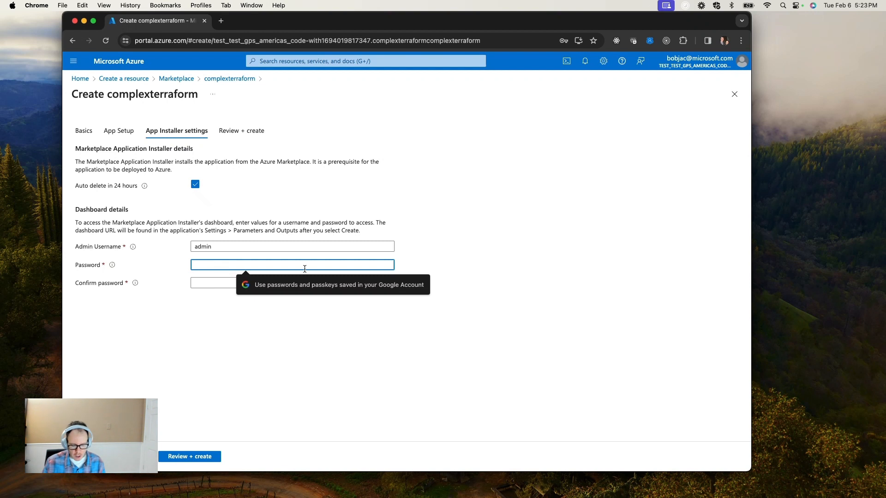
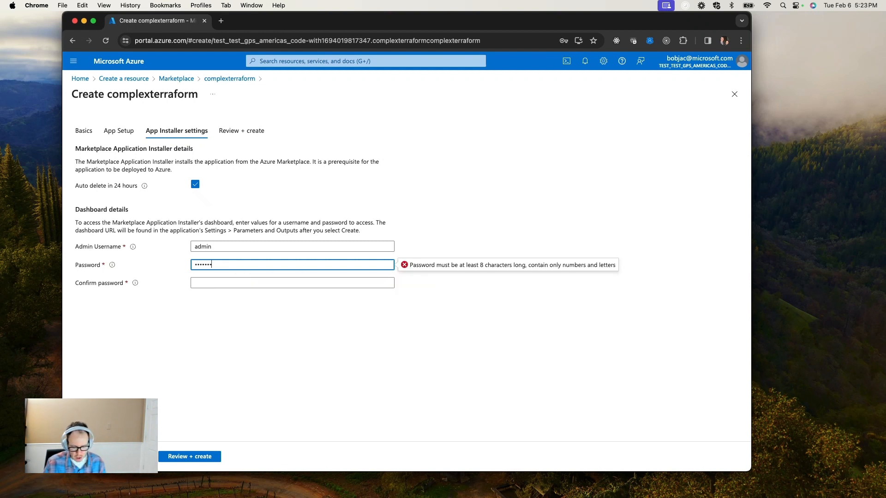
key(Tab)
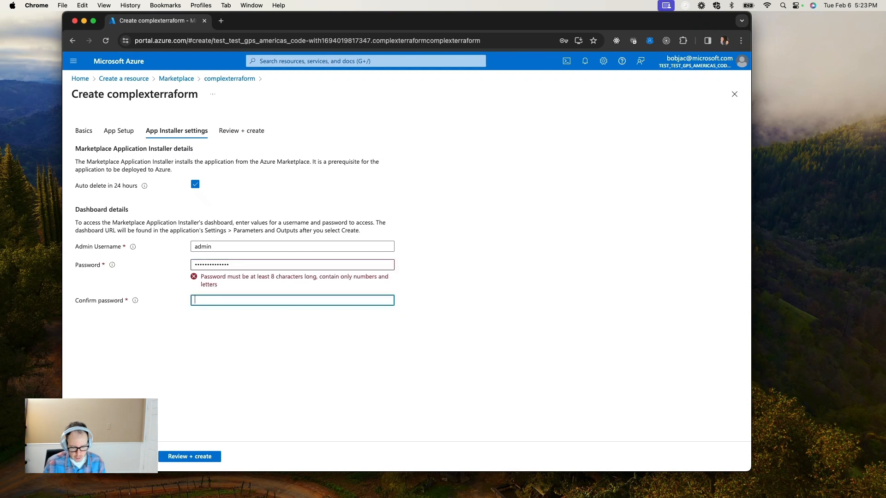
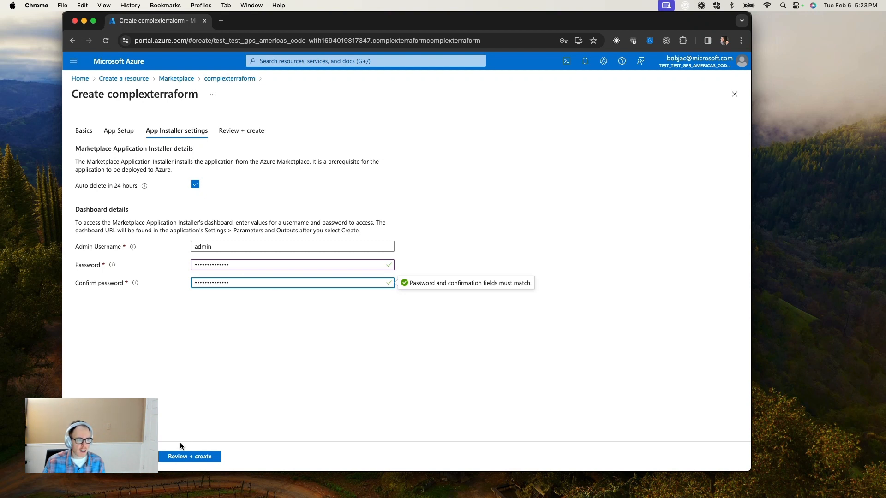
click(135, 457)
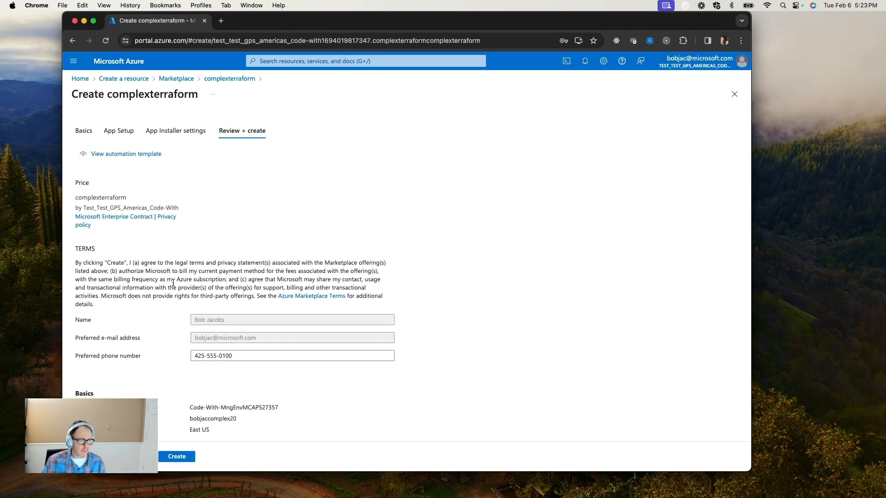
Step: Launch the complexterraform deployment and wait until its overview reports completion
click(177, 457)
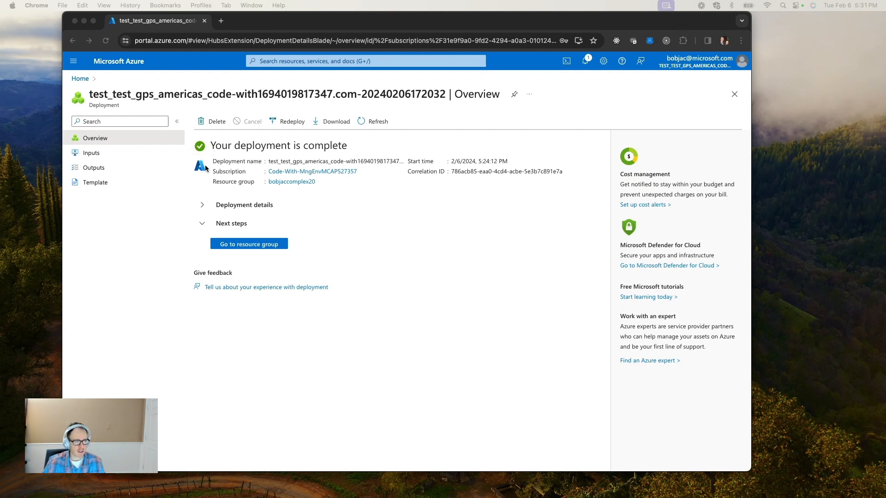
Step: Expand Deployment details and review the deployed resources, such as VMs, App Services and storage, all Succeeded
click(202, 206)
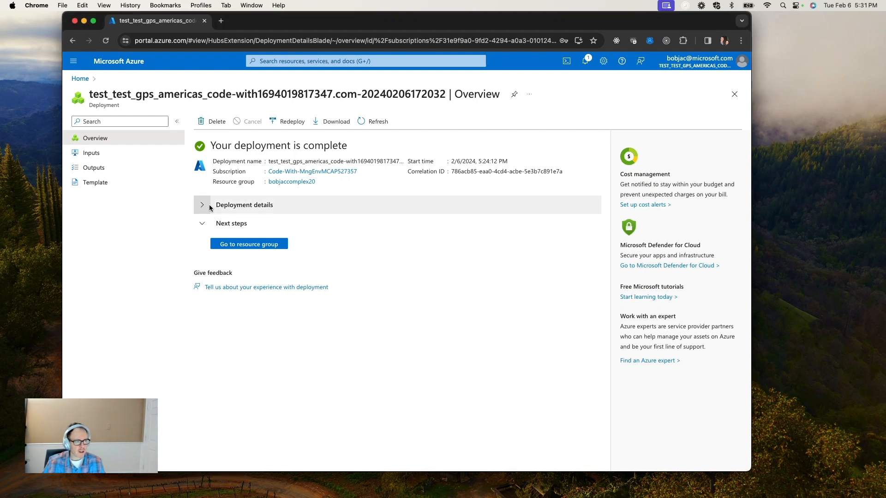
click(201, 207)
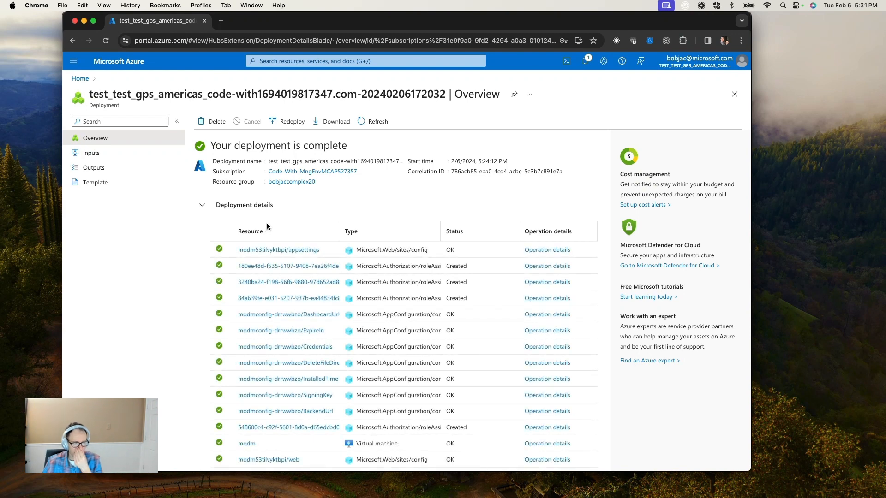
scroll(282, 263, down, 5)
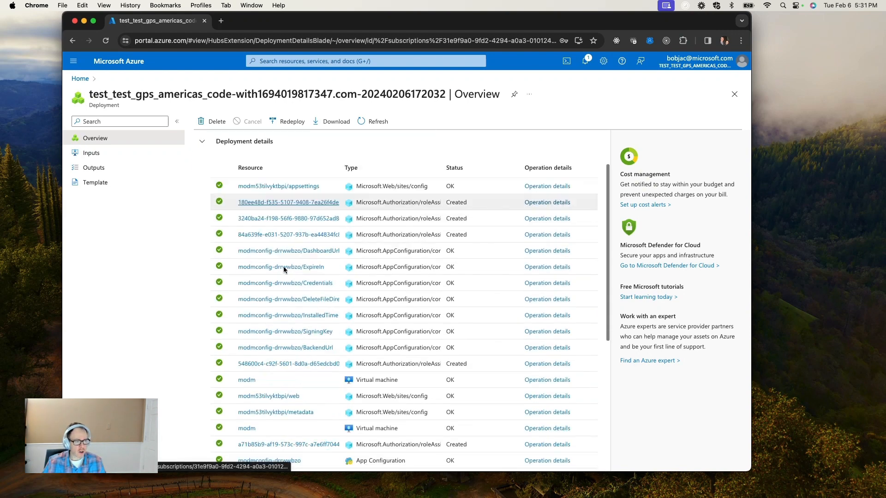
scroll(284, 262, up, 2)
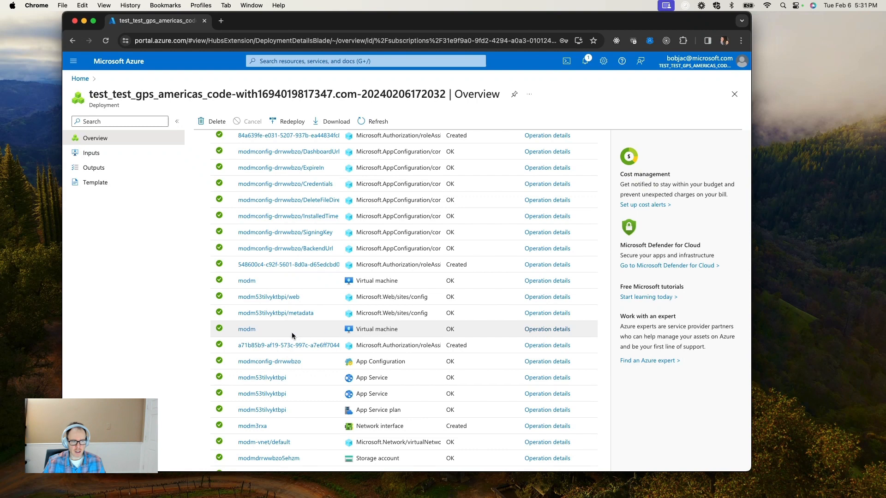
mouse_move(272, 334)
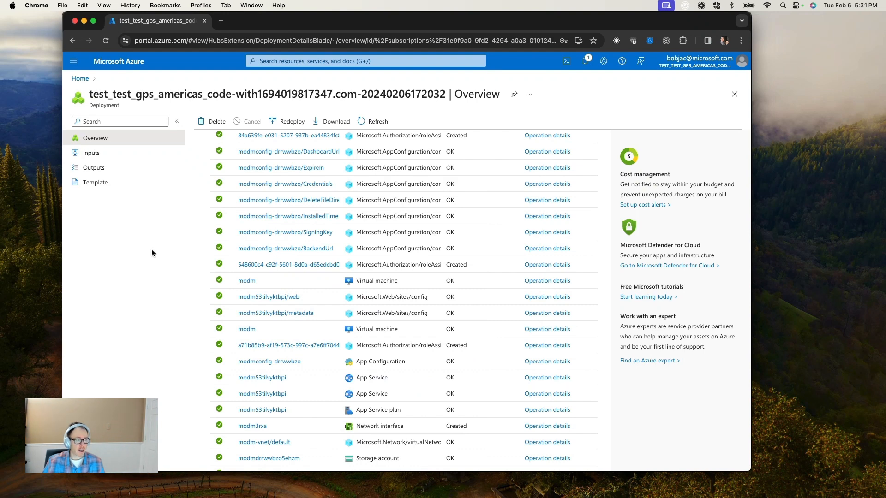
Step: Open the deployment's Inputs page and copy the applicationInstallerUrl value
click(91, 155)
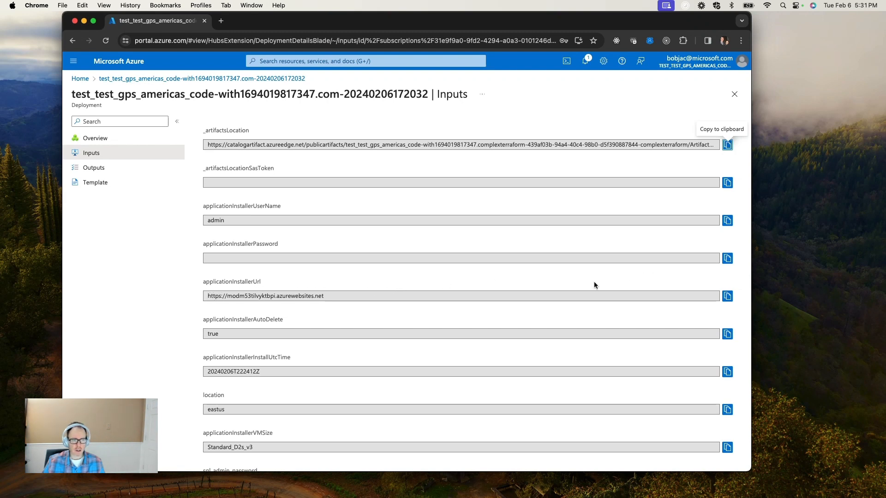
click(728, 296)
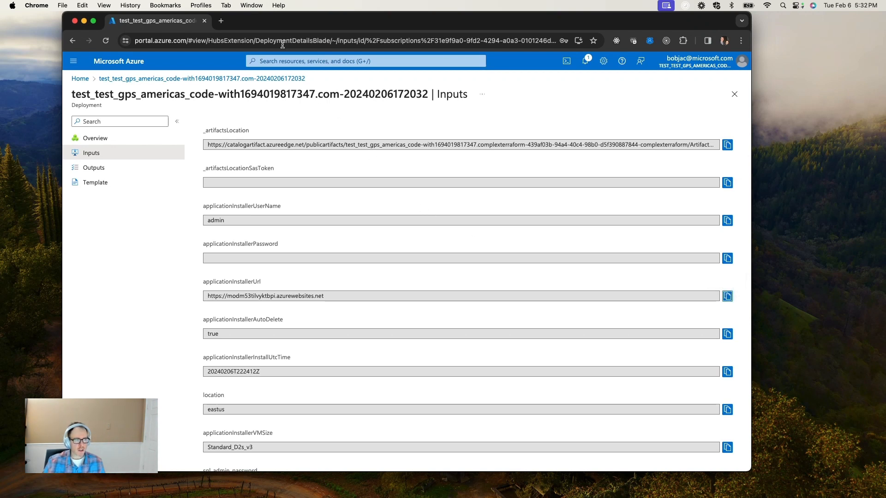
Step: Paste the installer dashboard URL into a new Chrome tab and load its login page
click(222, 21)
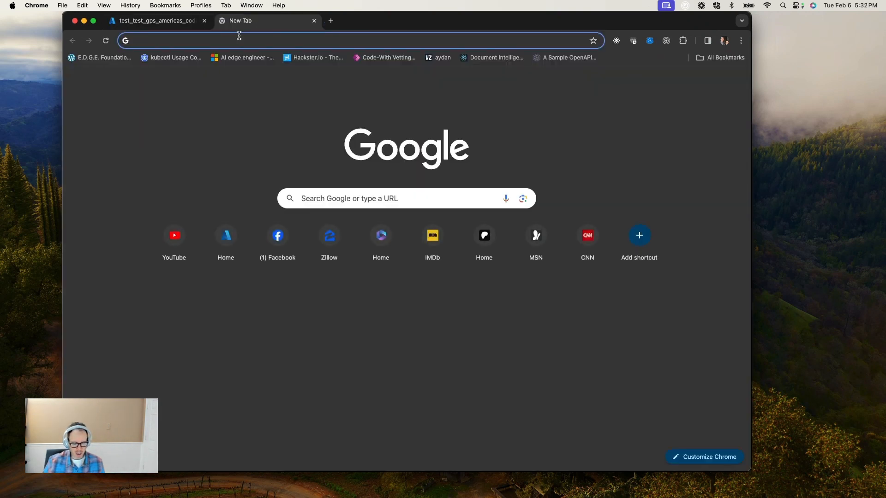
key(super+v)
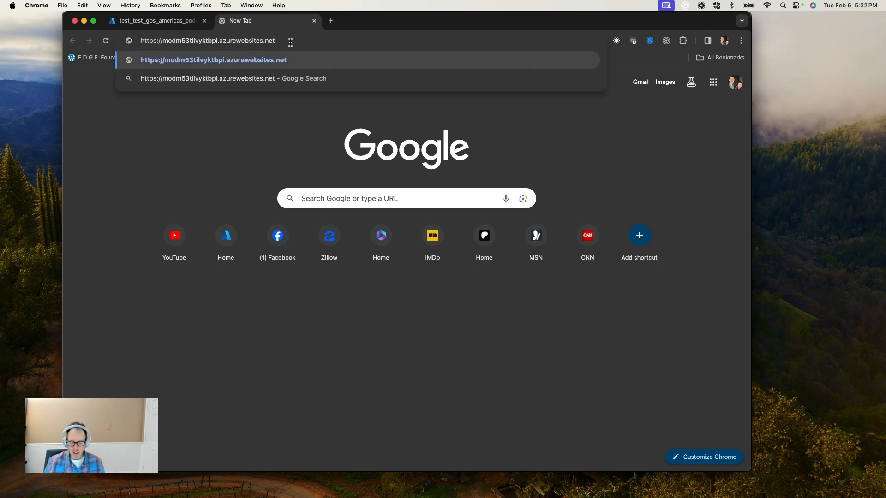
key(Return)
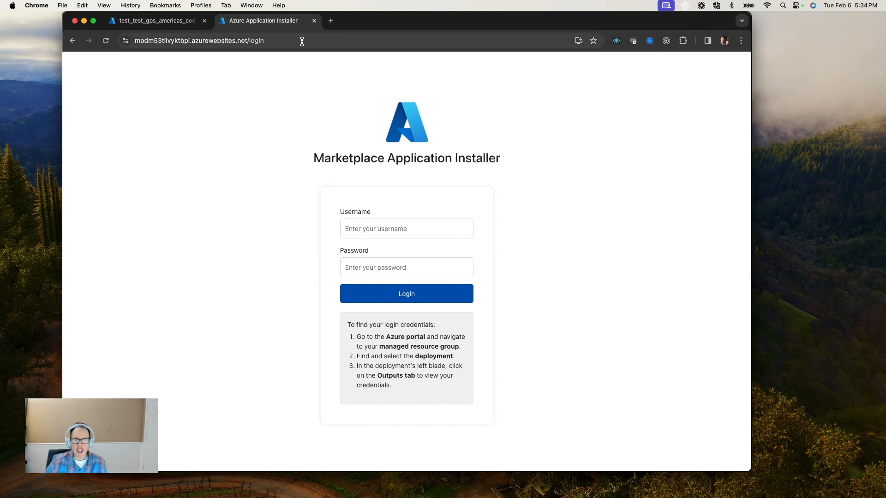
Step: Log in to the Marketplace Application Installer as 'admin' with the dashboard password
click(368, 229)
click(574, 217)
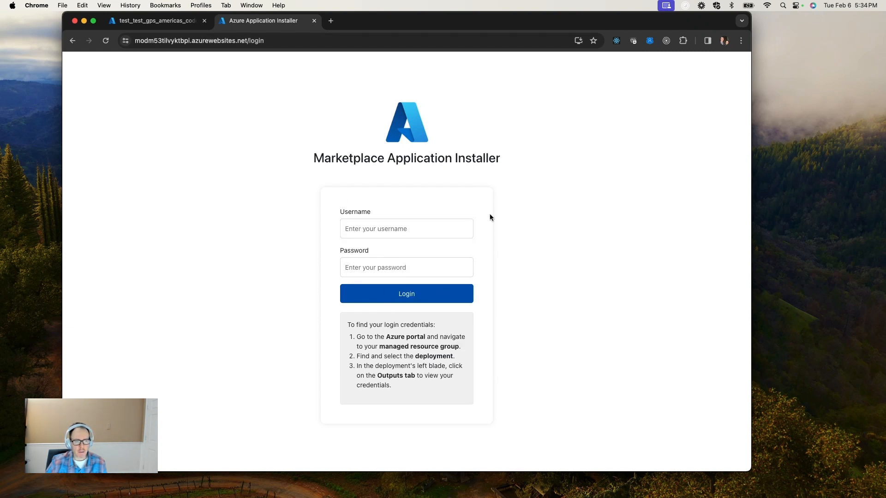
click(422, 225)
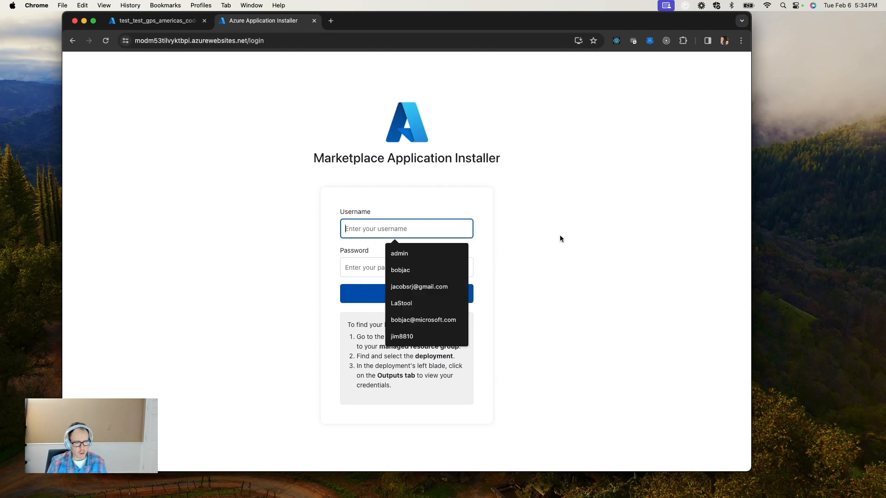
text(admin)
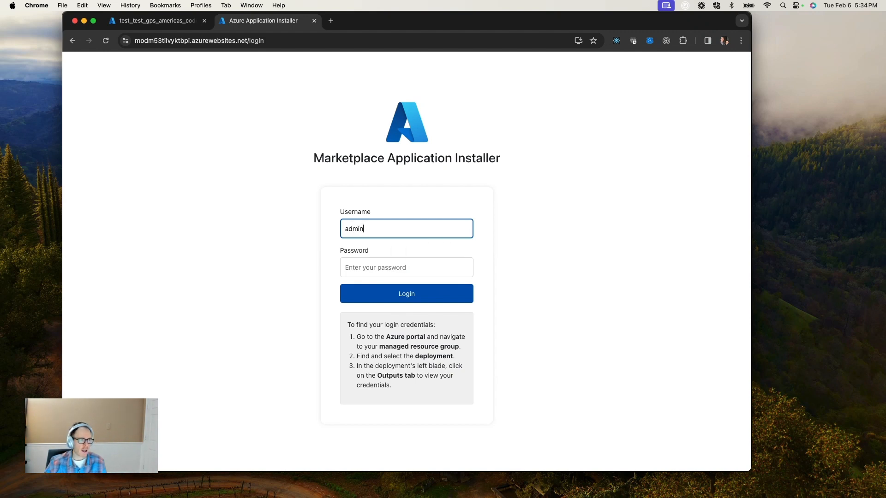
click(161, 26)
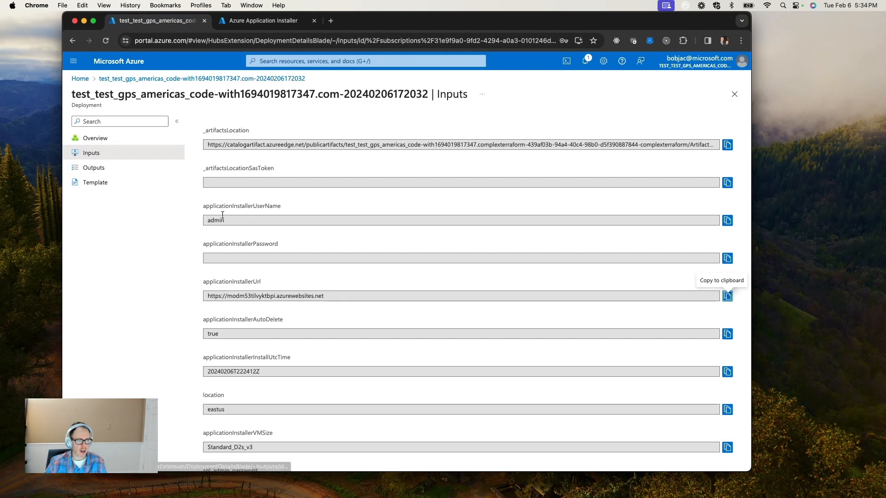
click(270, 23)
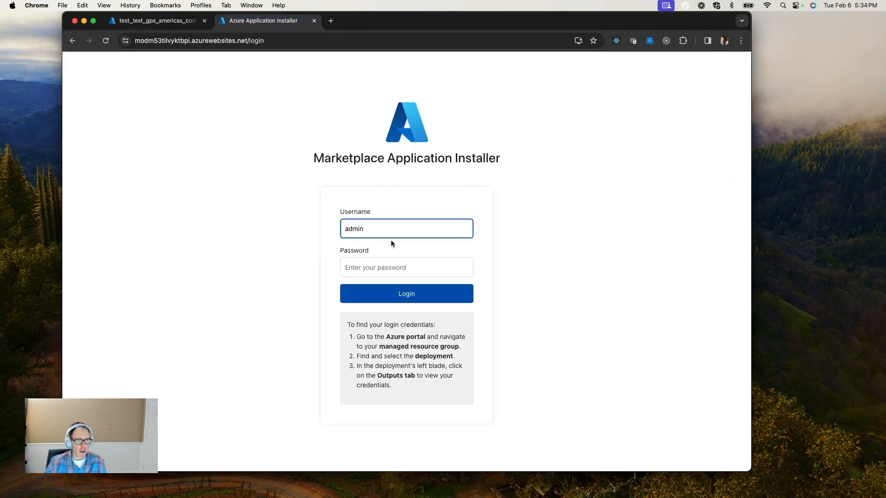
click(358, 266)
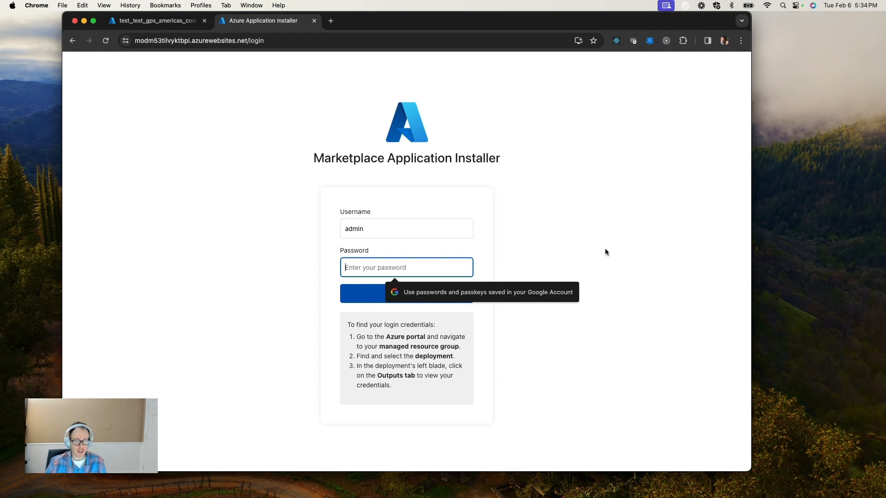
text(••)
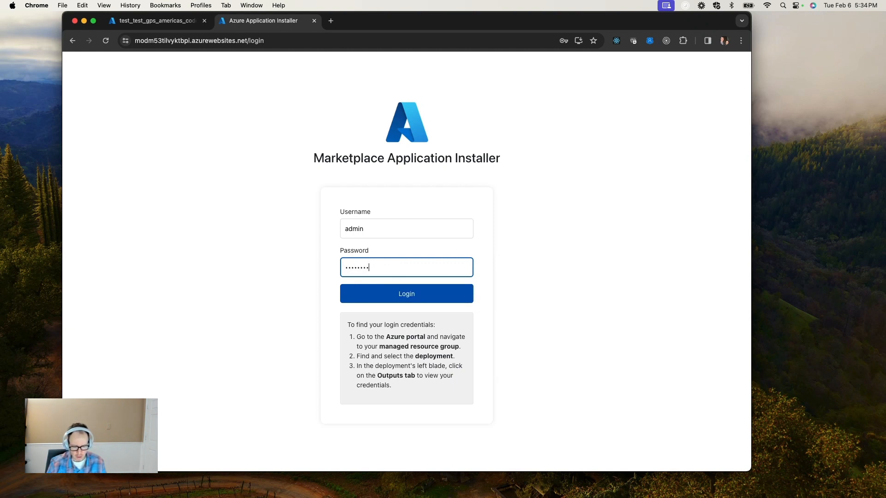
text(•••)
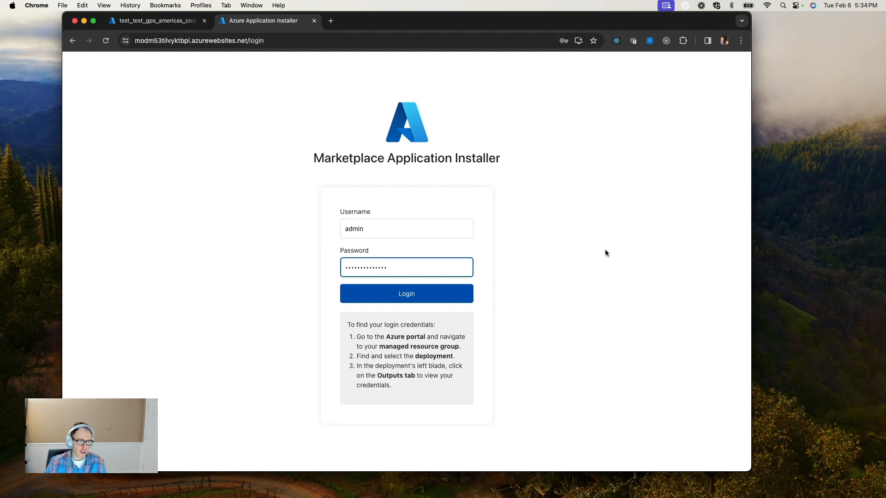
click(407, 292)
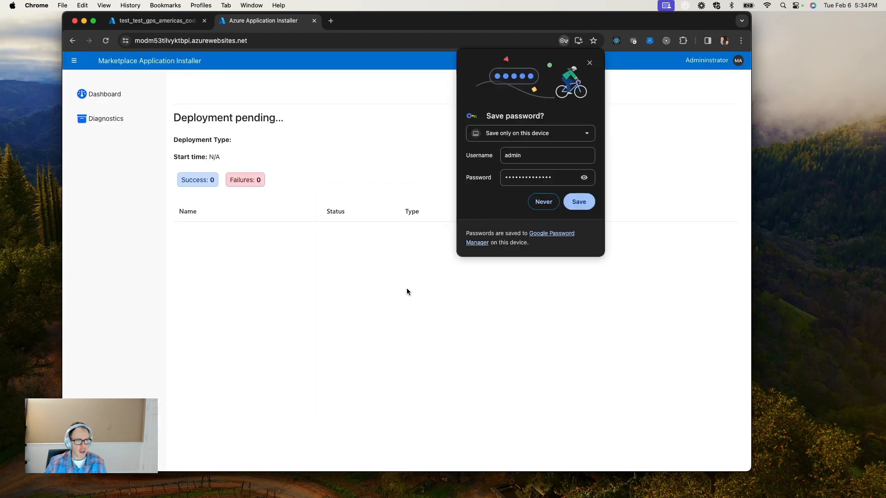
Step: Dismiss Chrome's save-password prompt, review the modm_vm deployment's 14 successes, and return to the Azure portal
click(590, 63)
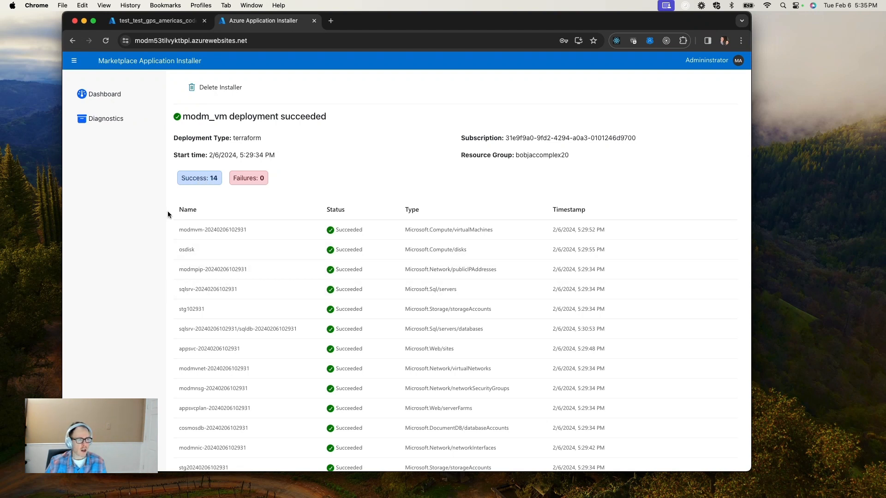
scroll(262, 231, down, 1)
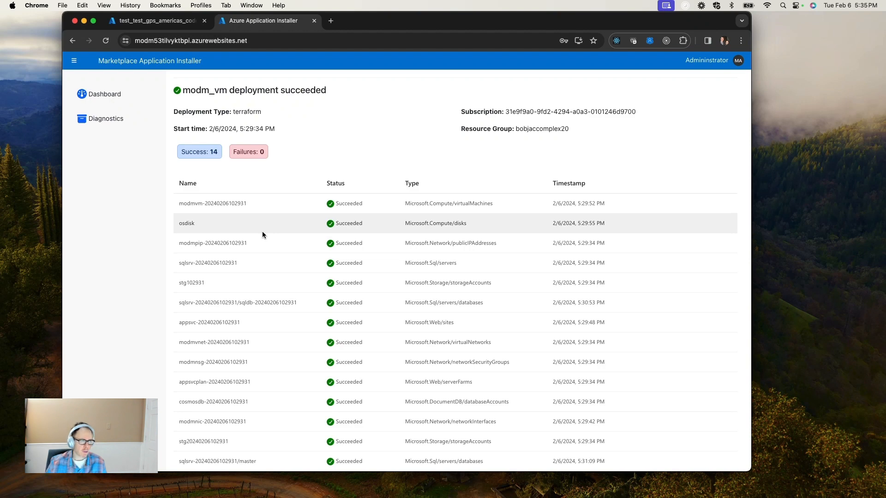
click(162, 27)
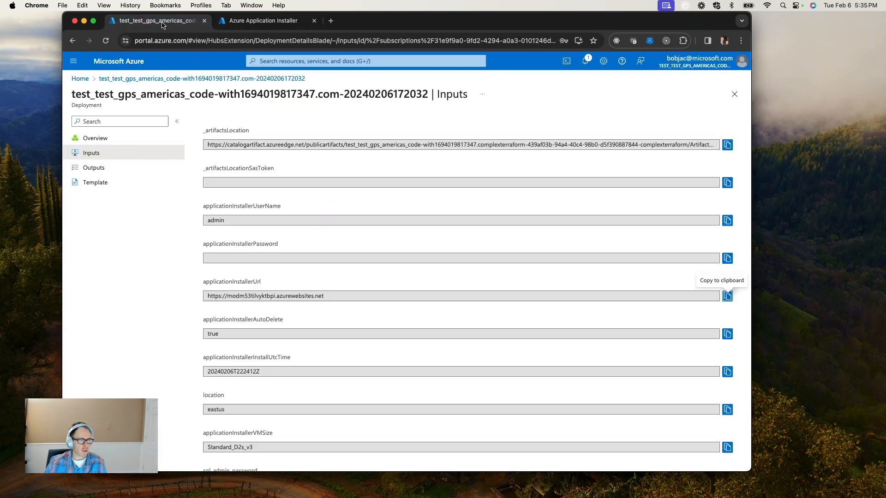
Step: Inspect the deployed resources in the bobjaccomplex20 resource group, then go back to the installer
click(81, 79)
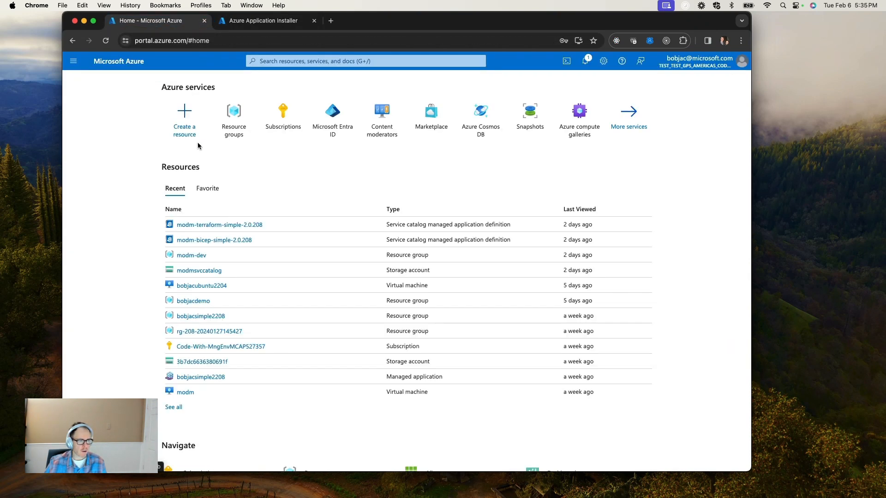
click(234, 115)
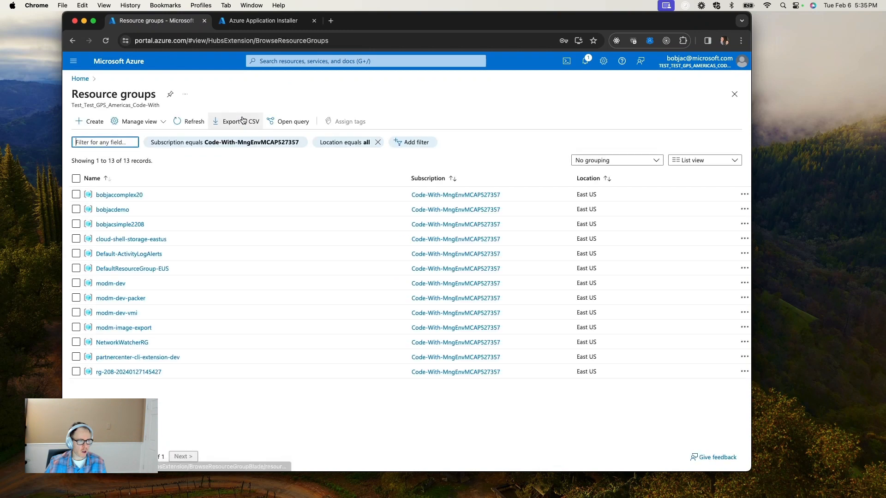
click(137, 195)
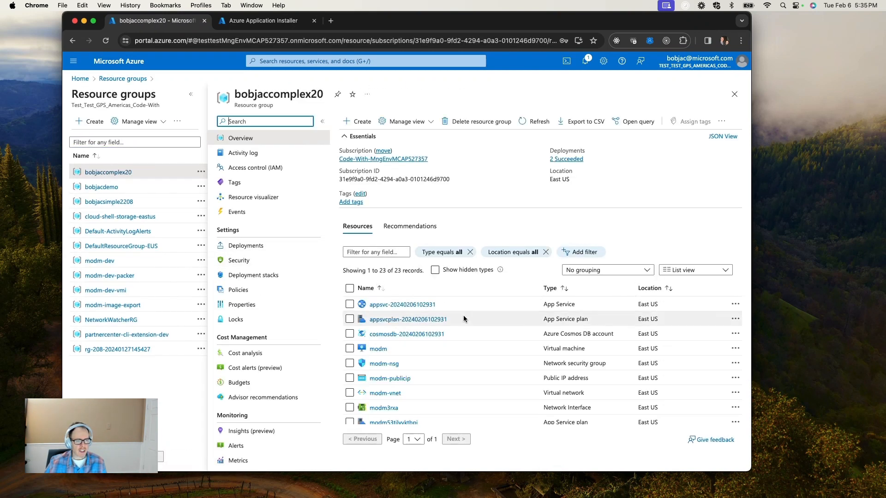
scroll(463, 314, down, 5)
scroll(461, 318, up, 5)
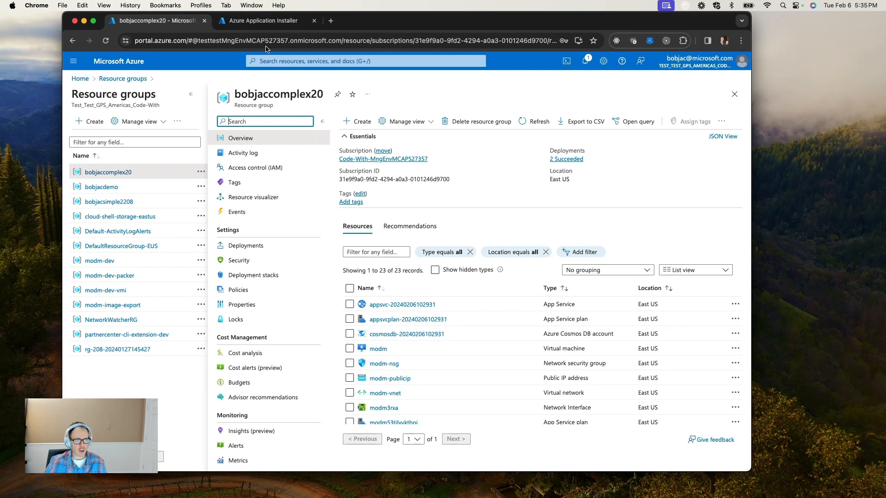
click(266, 26)
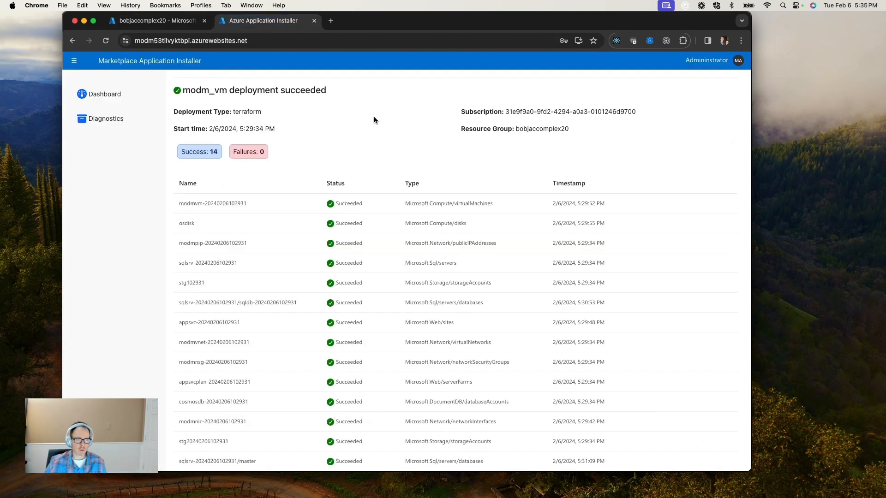
Step: Toggle the Failures: 0 filter on and off to confirm nothing failed, then open Diagnostics
scroll(284, 230, right, 2)
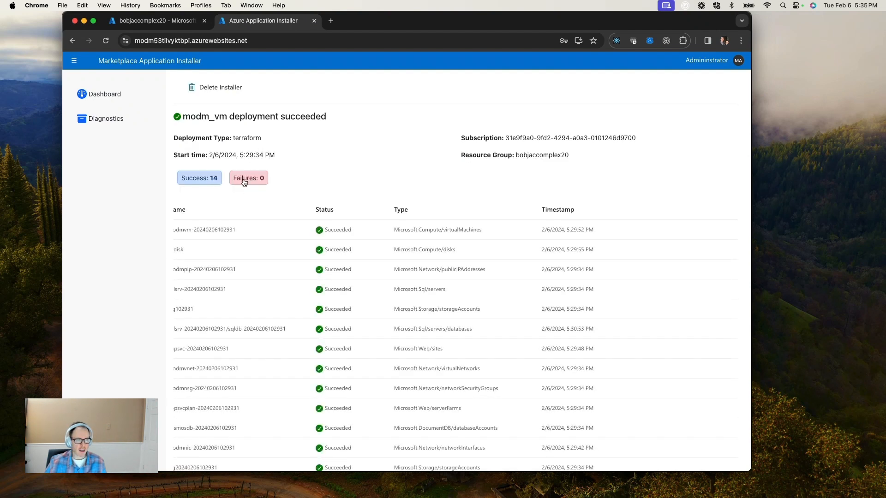
click(259, 179)
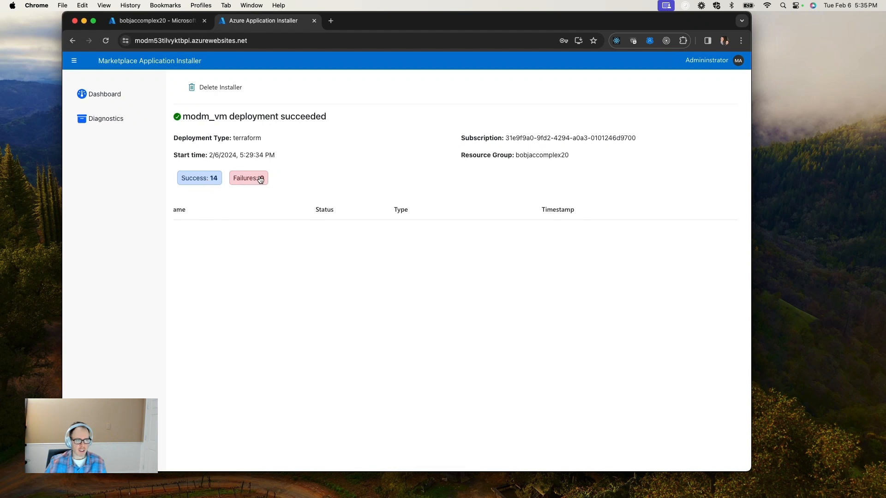
click(259, 179)
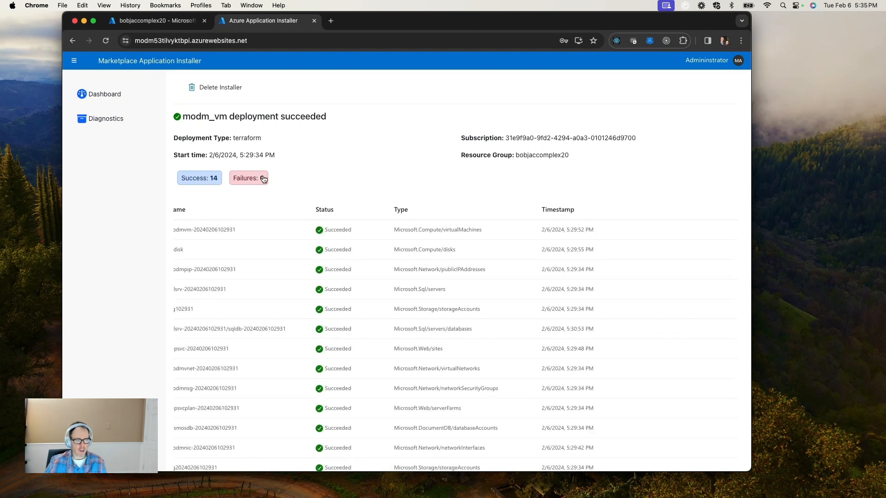
scroll(255, 201, left, 2)
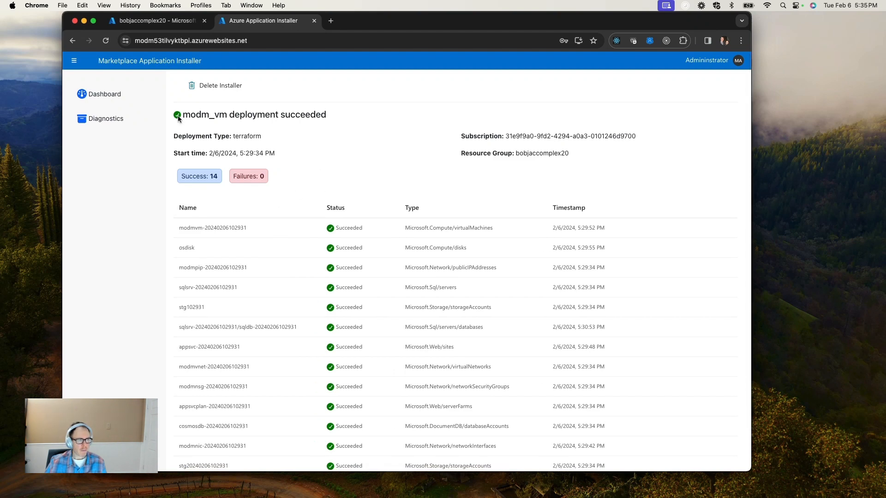
click(100, 122)
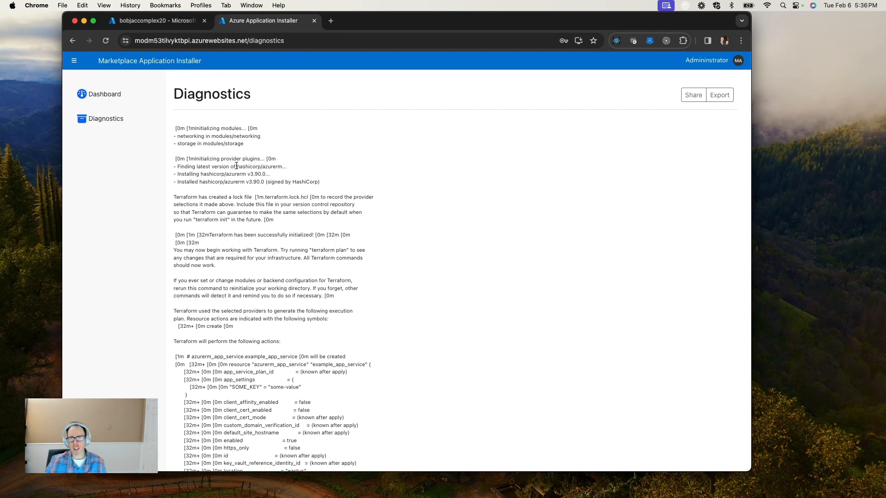
Step: Read the Terraform log down to its 14-resources-added SUCCESS ending, then return to the Dashboard
scroll(236, 165, down, 15)
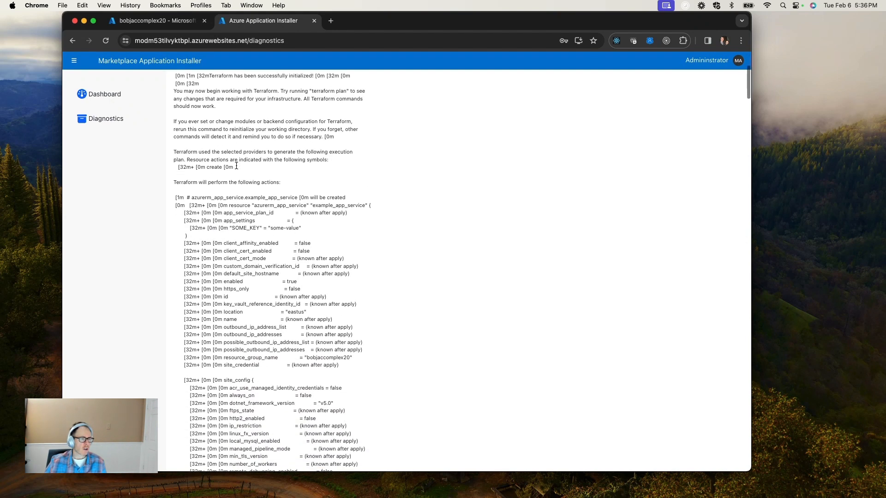
scroll(228, 154, down, 20)
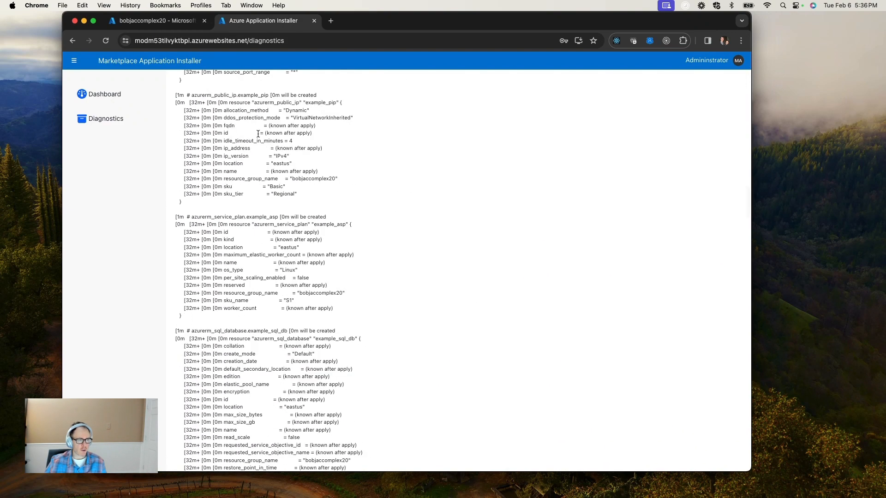
scroll(256, 138, down, 20)
scroll(255, 143, down, 3)
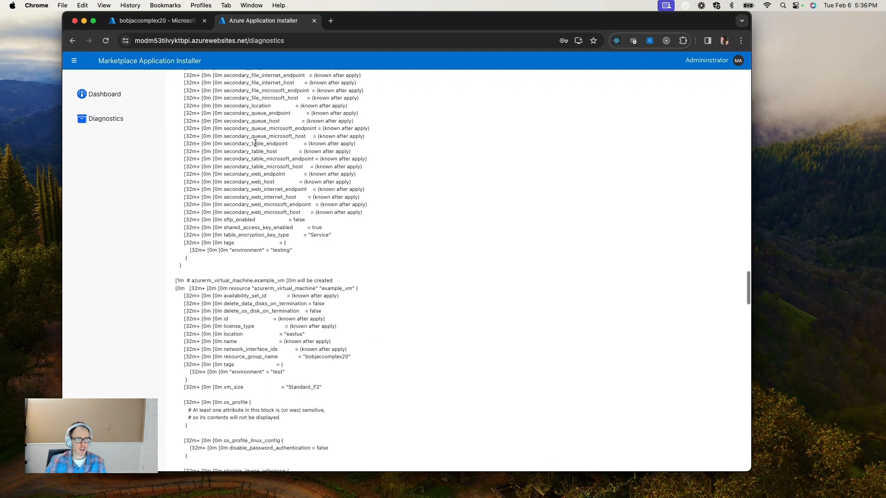
scroll(302, 245, down, 15)
scroll(301, 245, down, 20)
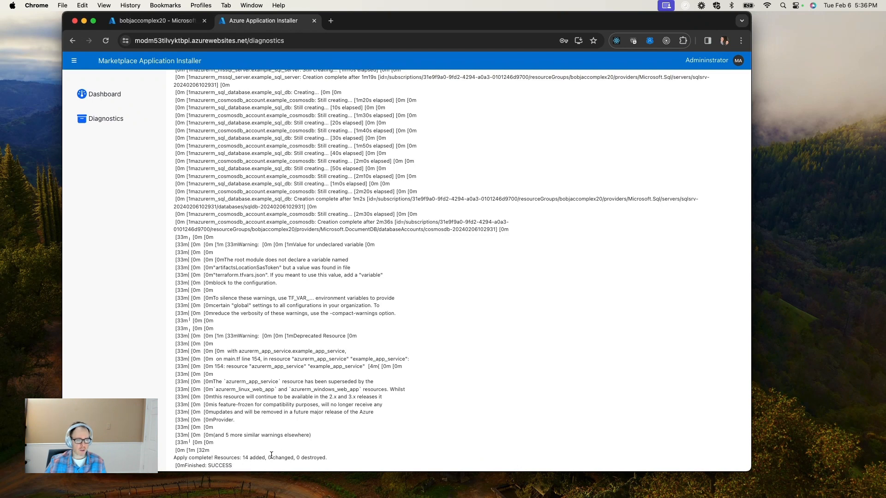
scroll(253, 351, up, 2)
scroll(253, 351, up, 10)
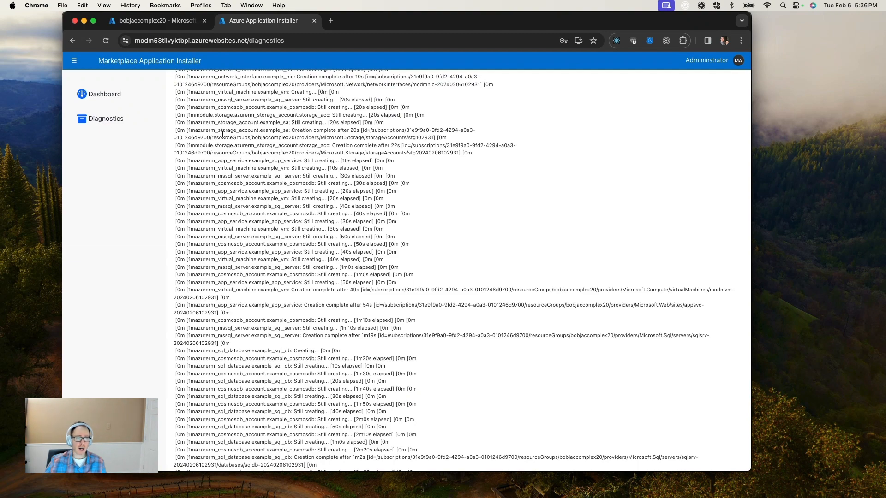
scroll(222, 134, up, 15)
scroll(223, 134, up, 1)
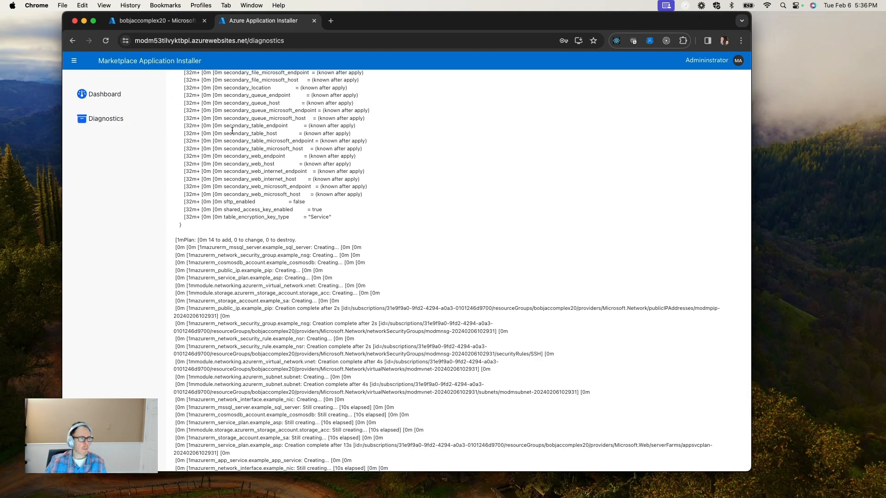
scroll(232, 132, up, 15)
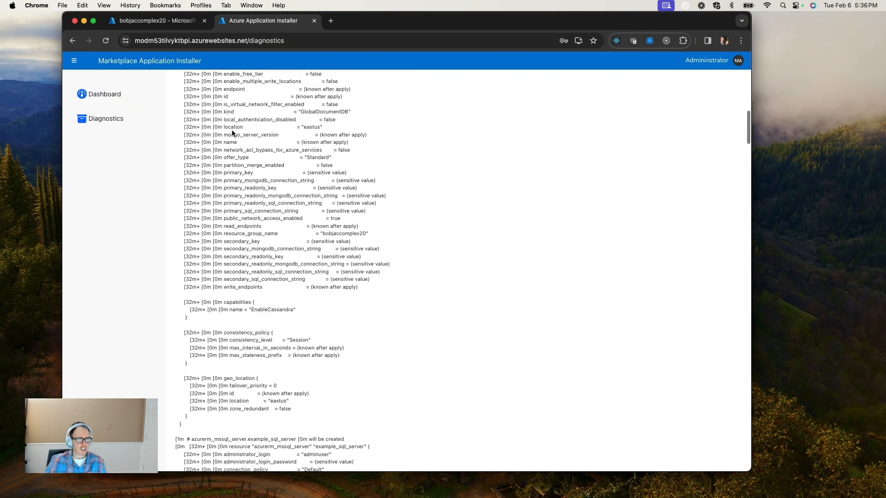
scroll(232, 133, up, 15)
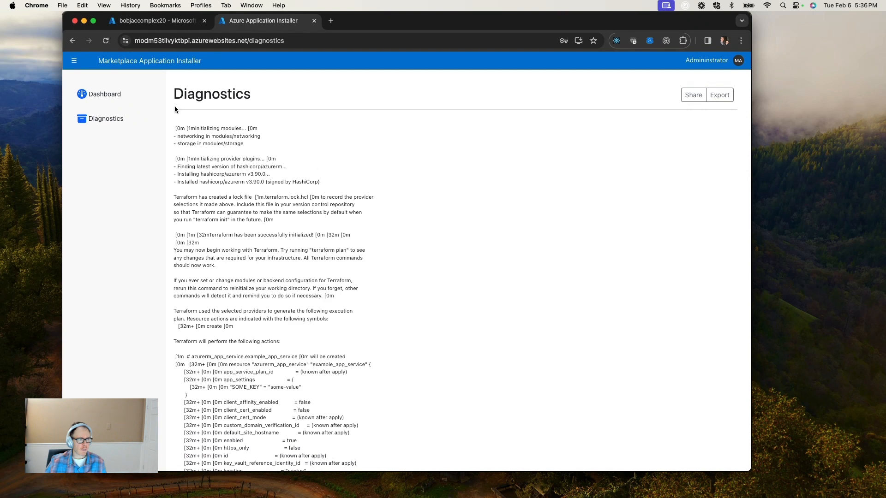
click(97, 93)
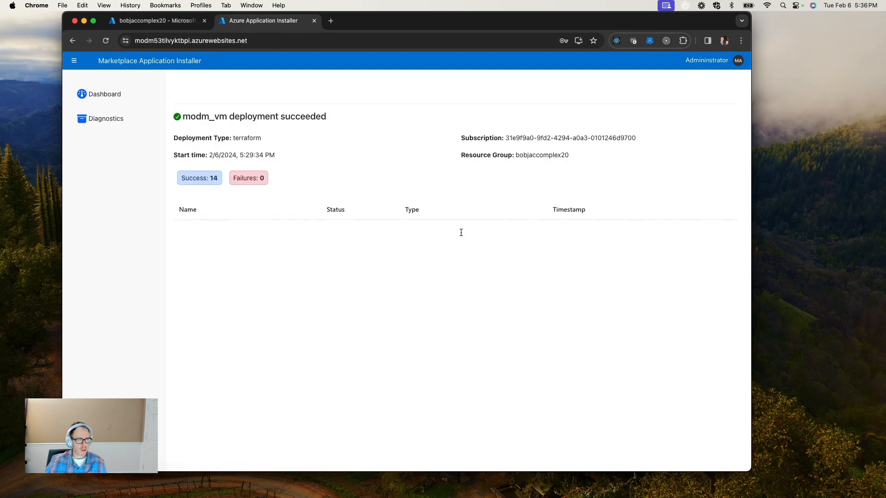